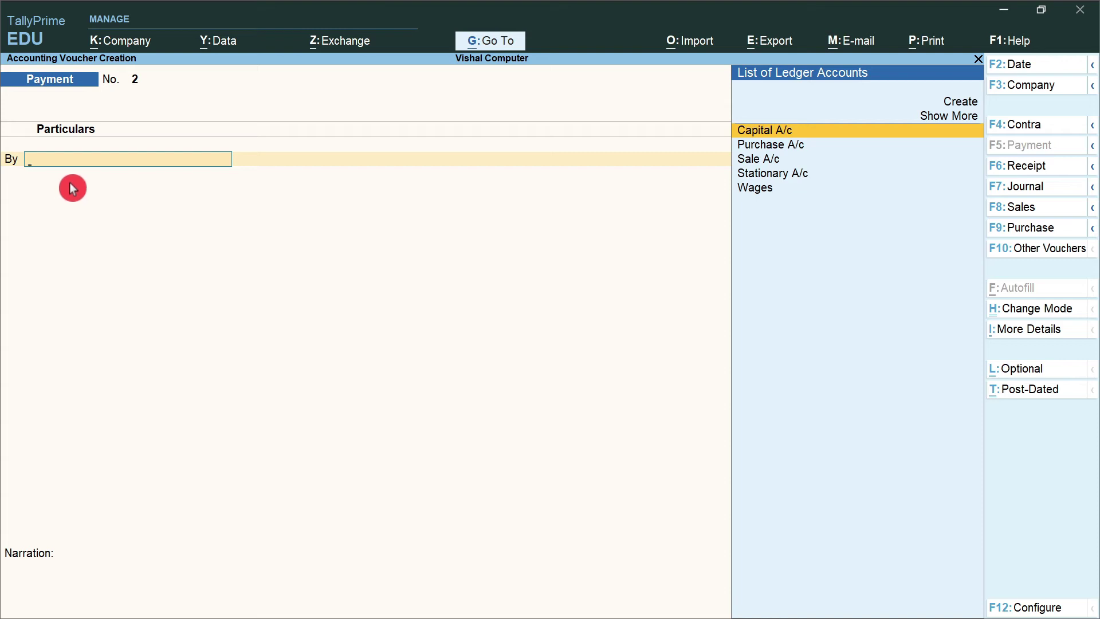
- Search the debit ledger list for a salary ledger, then clear the search
{"action": "type", "text": "S"}
{"action": "key", "text": "BackSpace"}
{"action": "type", "text": "Sal"}
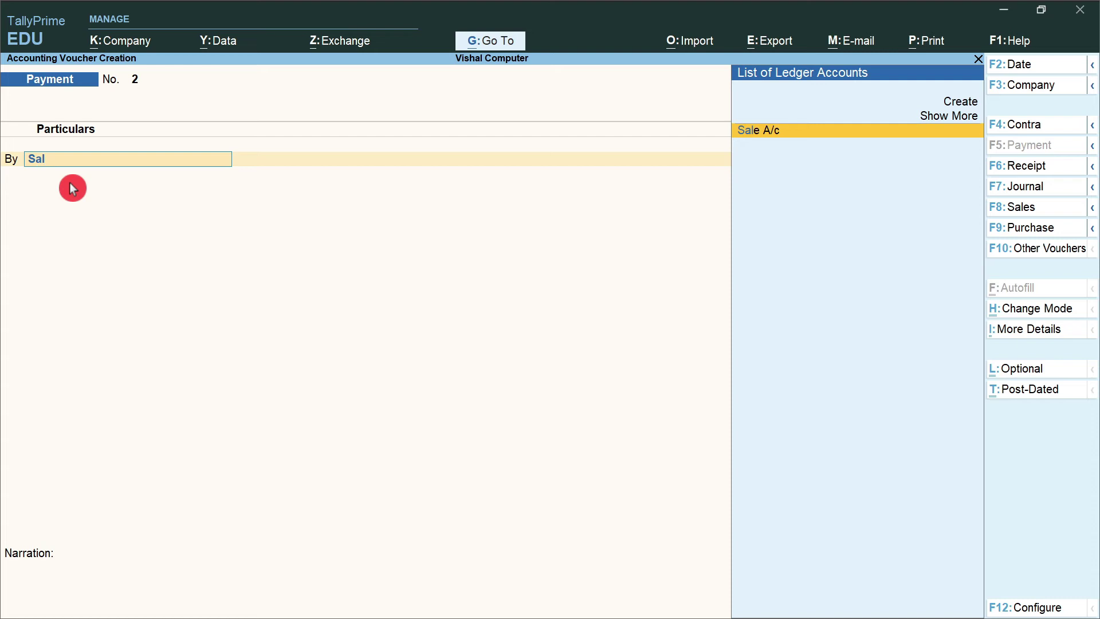
{"action": "key", "text": "BackSpace"}
{"action": "key", "text": "BackSpace"}
{"action": "key", "text": "BackSpace"}
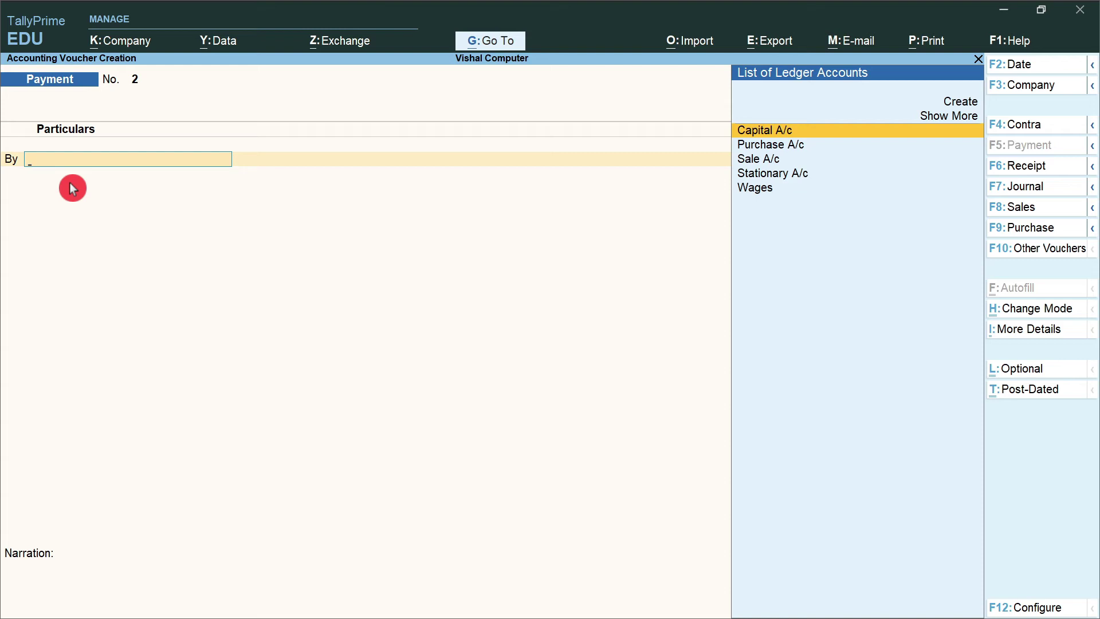
- Create and save a Salary A/c ledger under Indirect Expenses from the voucher
{"action": "key", "text": "alt+c"}
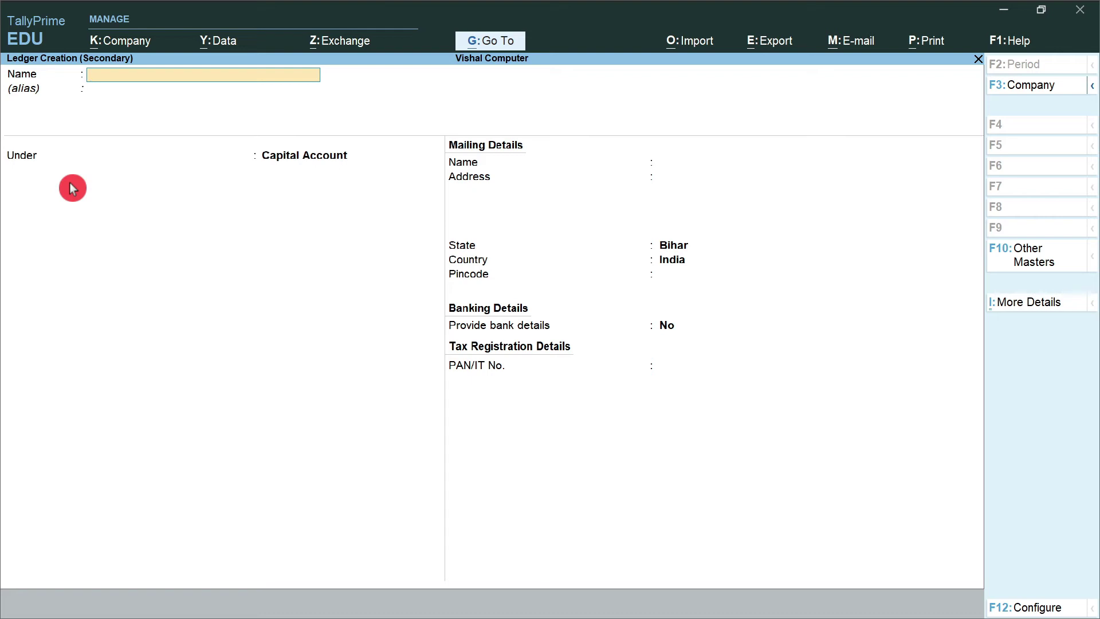
{"action": "type", "text": "Salary A/c"}
{"action": "key", "text": "Return"}
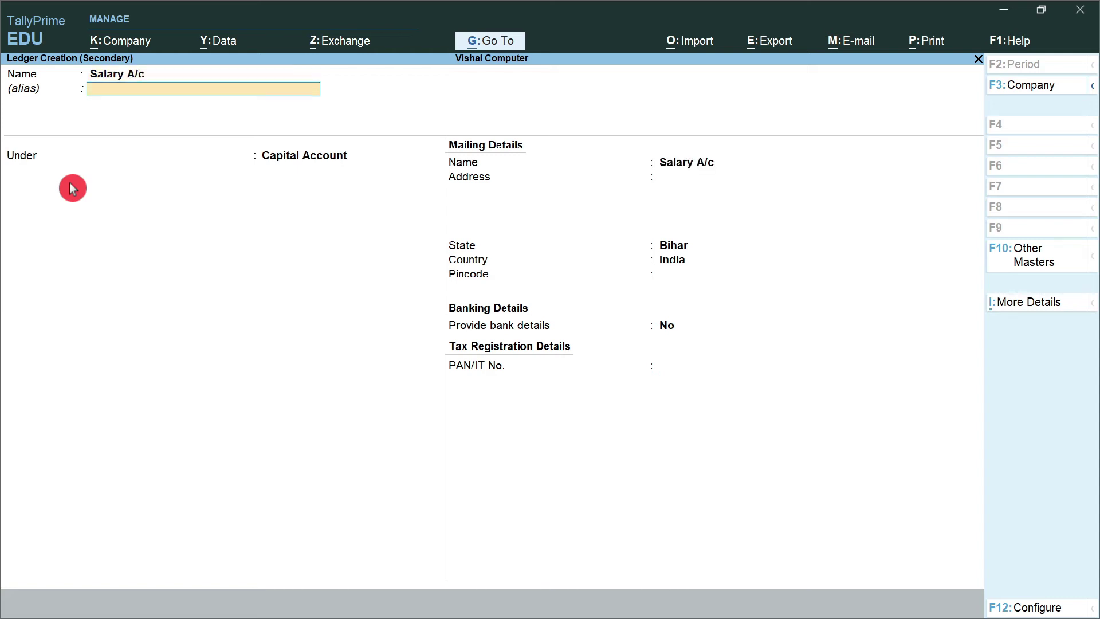
{"action": "key", "text": "Return"}
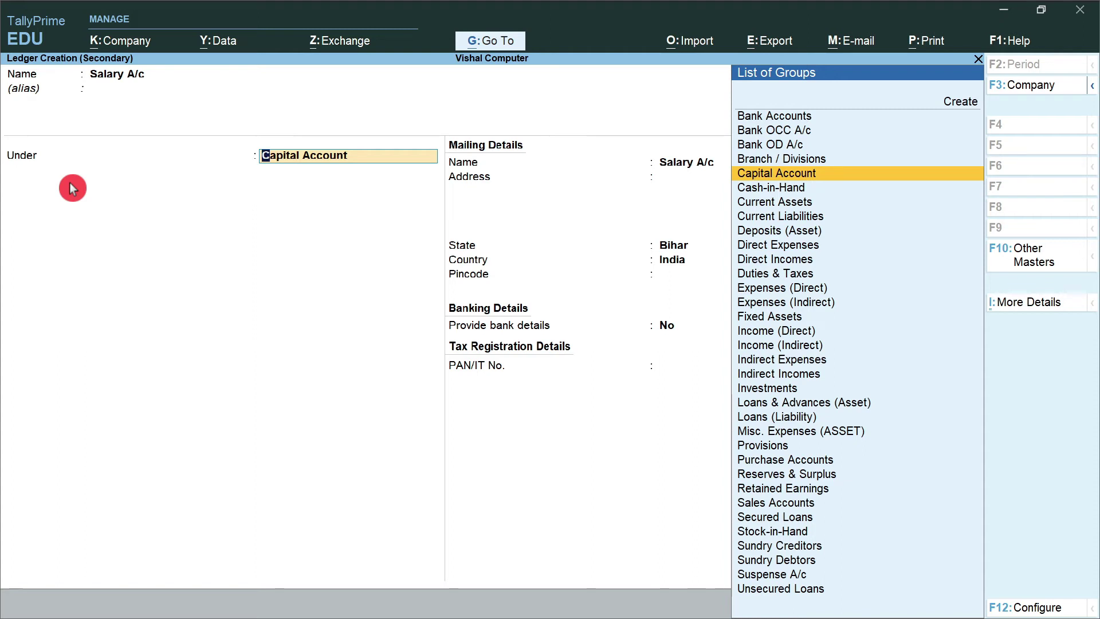
{"action": "key", "text": "Down"}
{"action": "key", "text": "Down"}
{"action": "key", "text": "Down"}
{"action": "key", "text": "Down"}
{"action": "key", "text": "Down"}
{"action": "key", "text": "Down"}
{"action": "key", "text": "Down"}
{"action": "key", "text": "Down"}
{"action": "key", "text": "Down"}
{"action": "key", "text": "Down"}
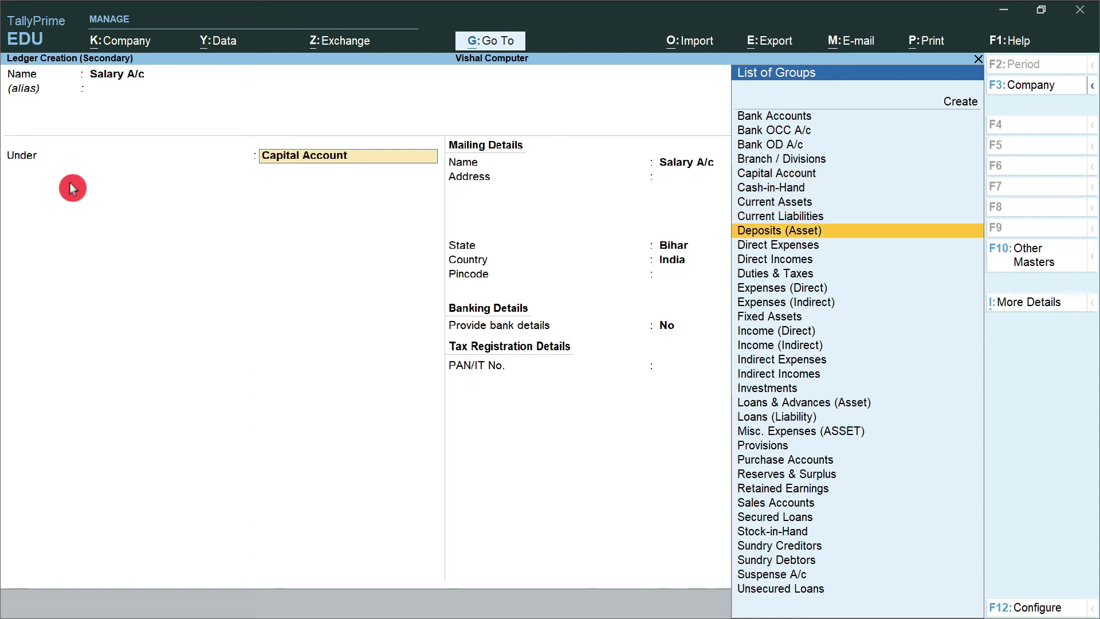
{"action": "key", "text": "Down"}
{"action": "key", "text": "Down"}
{"action": "key", "text": "Down"}
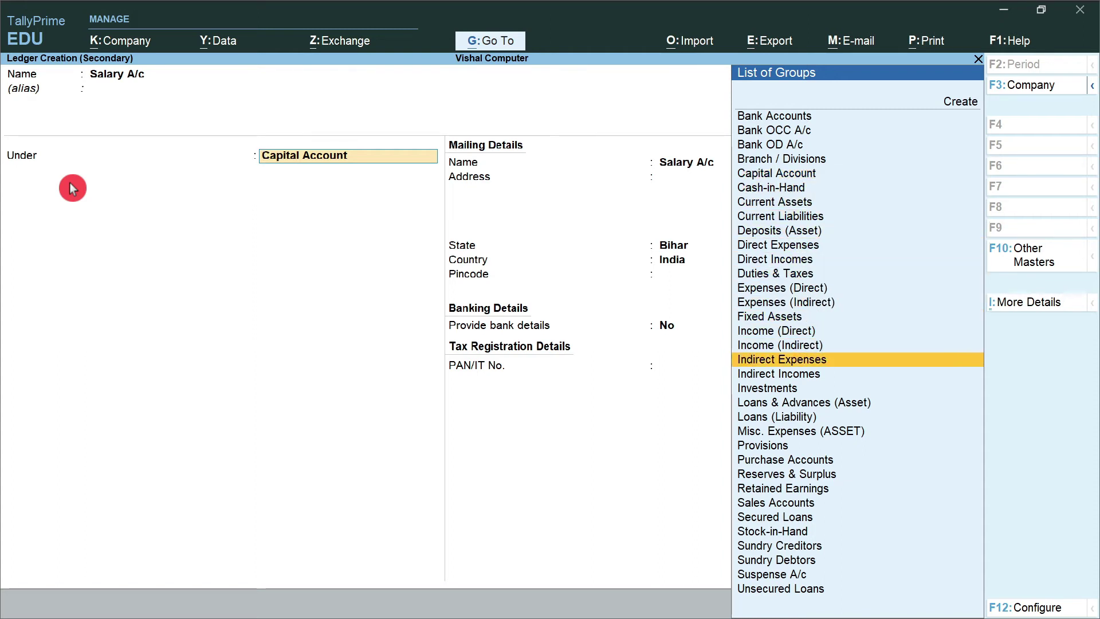
{"action": "key", "text": "Return"}
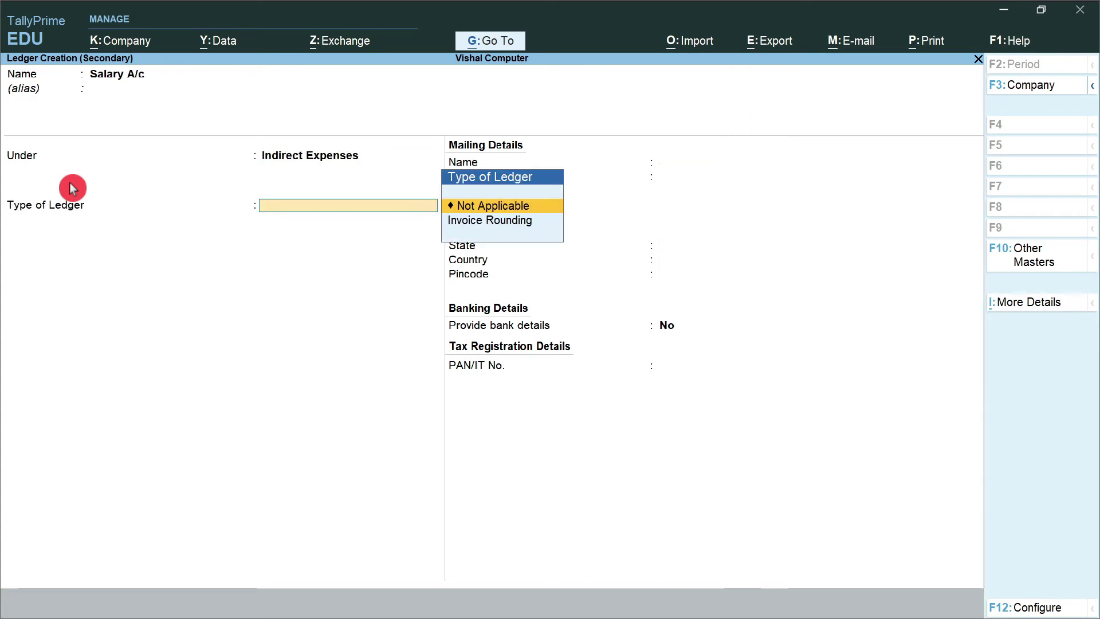
{"action": "key", "text": "Return"}
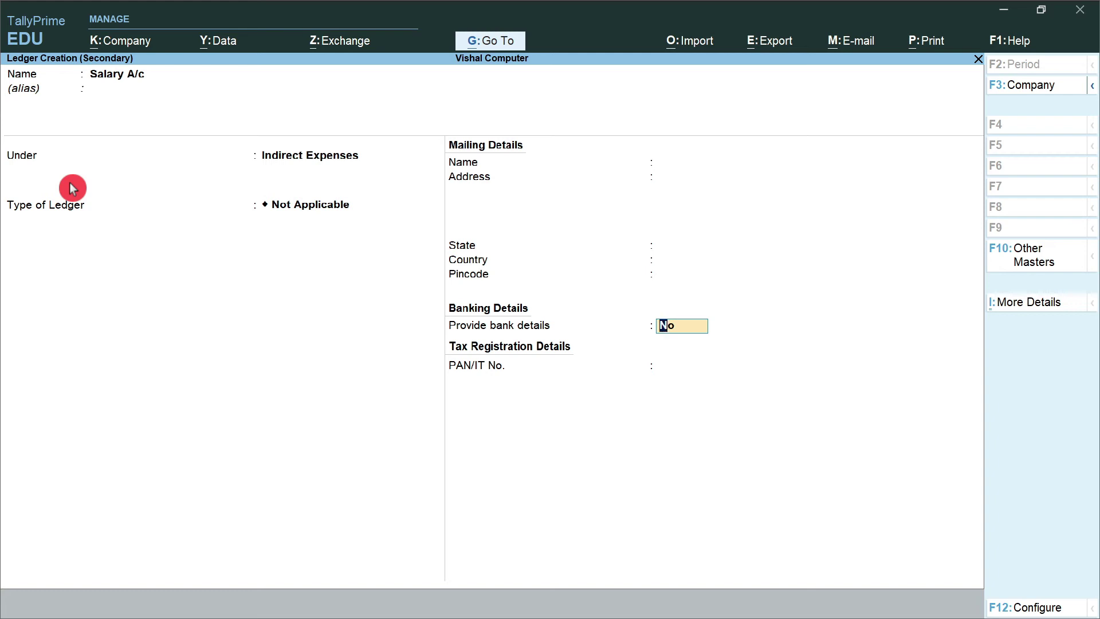
{"action": "key", "text": "Return"}
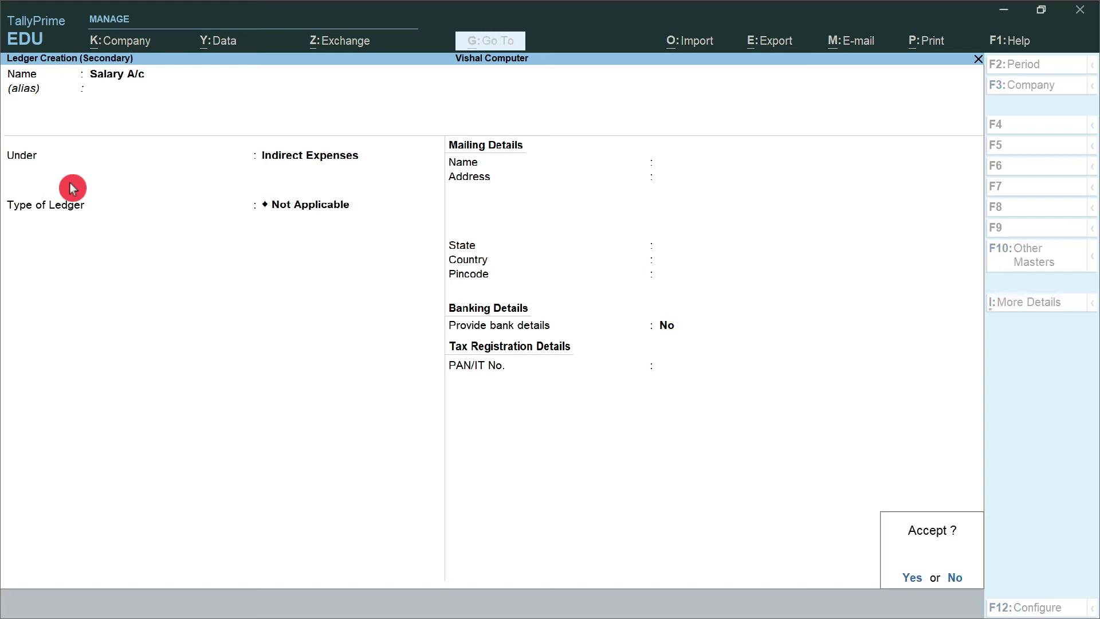
{"action": "key", "text": "Return"}
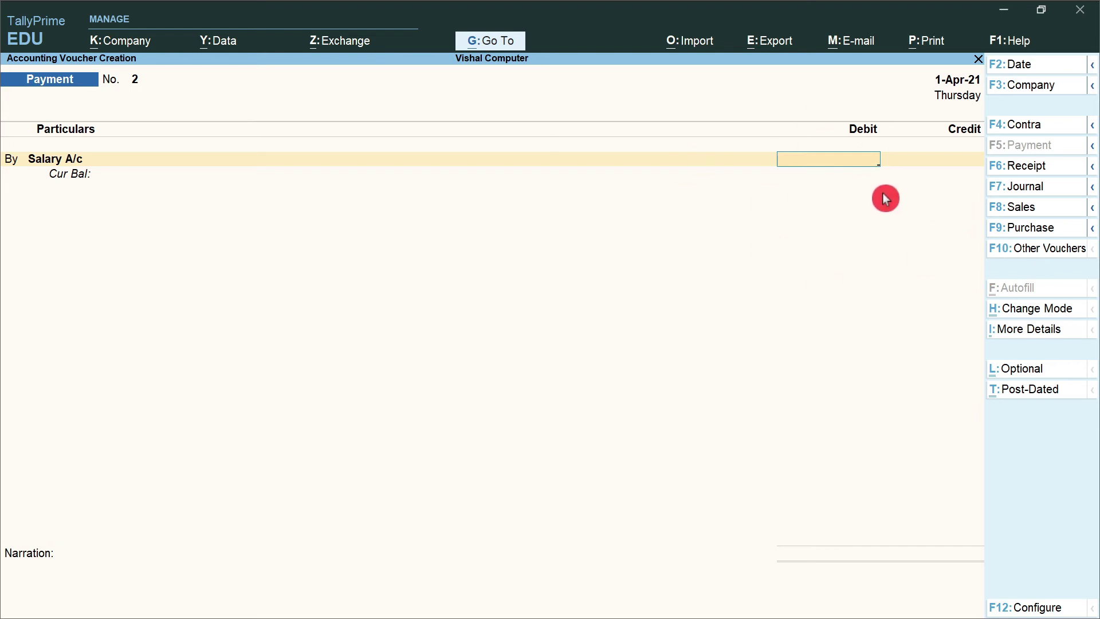
- Debit Salary A/c 4,000 and credit Cash 4,000
{"action": "type", "text": "4000"}
{"action": "key", "text": "Return"}
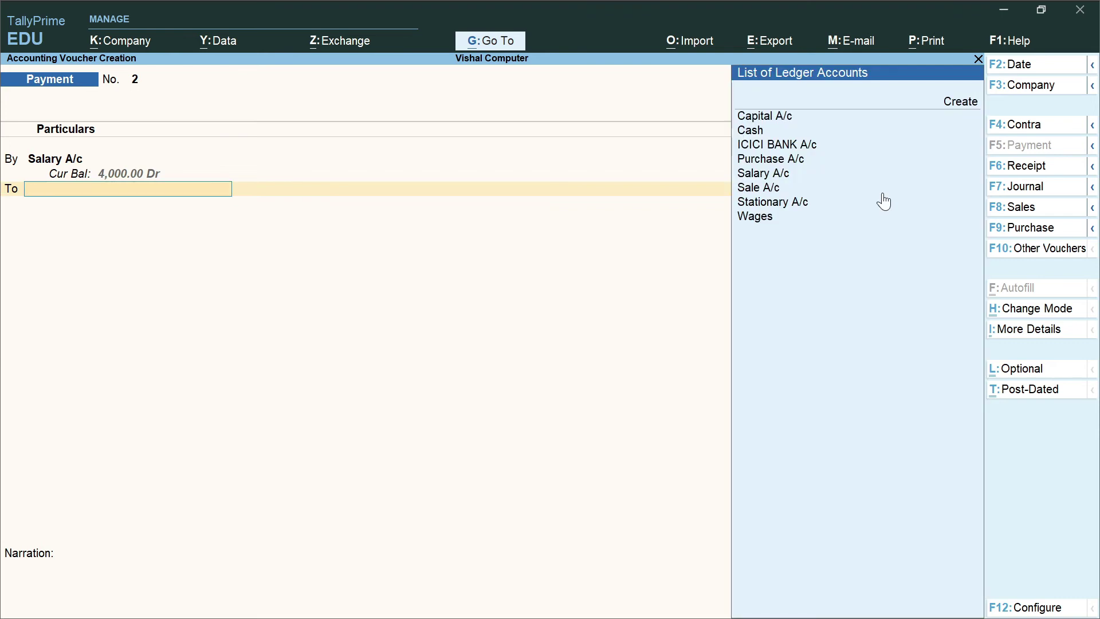
{"action": "type", "text": "CA"}
{"action": "left_click", "coordinate": [886, 199]}
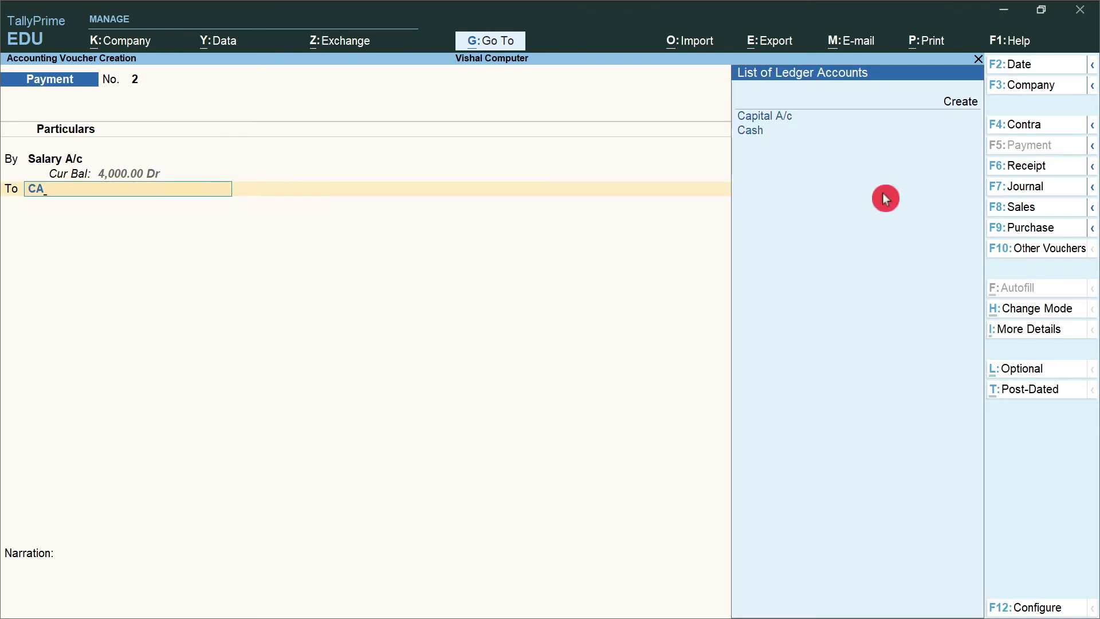
{"action": "key", "text": "Down"}
{"action": "key", "text": "Return"}
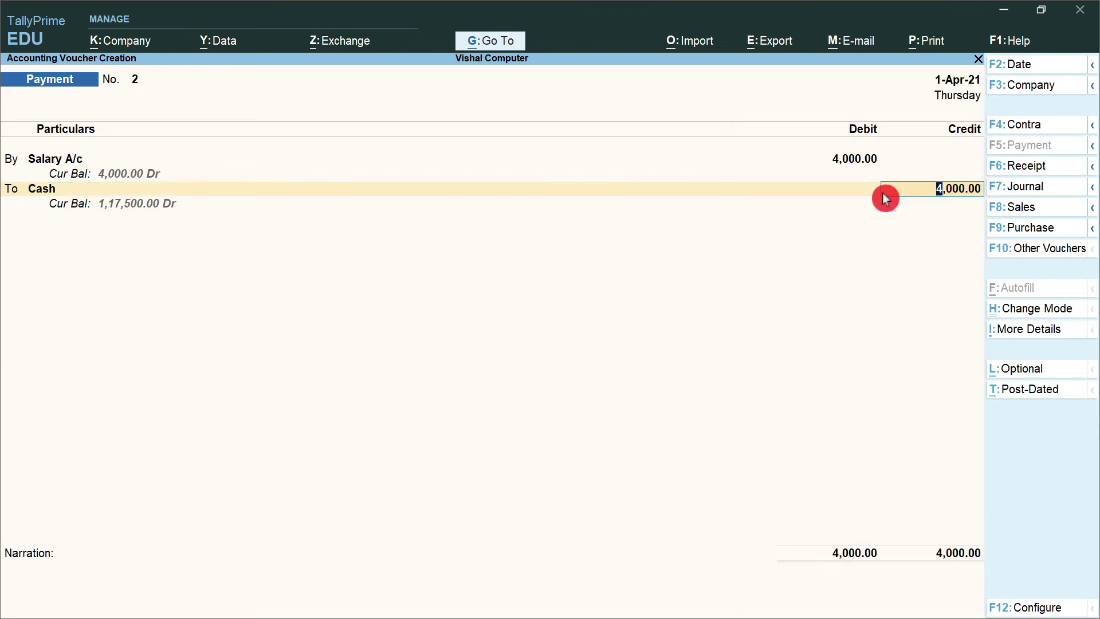
{"action": "key", "text": "Return"}
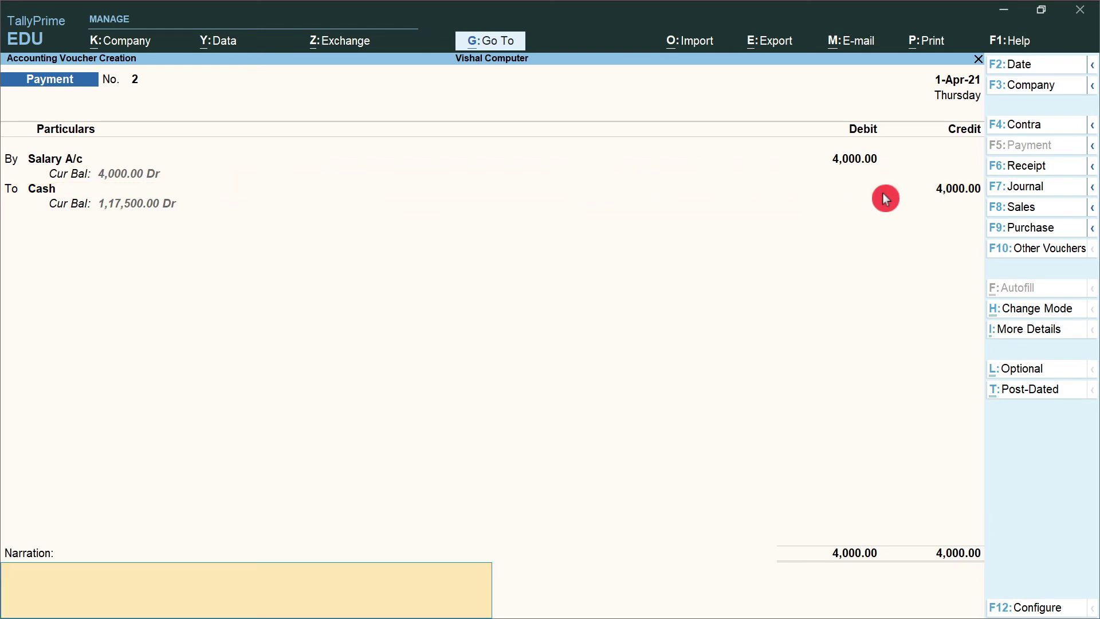
- Add the narration 'Salary paid by cash' and save voucher 2
{"action": "type", "text": "Salary paid by cash"}
{"action": "key", "text": "Return"}
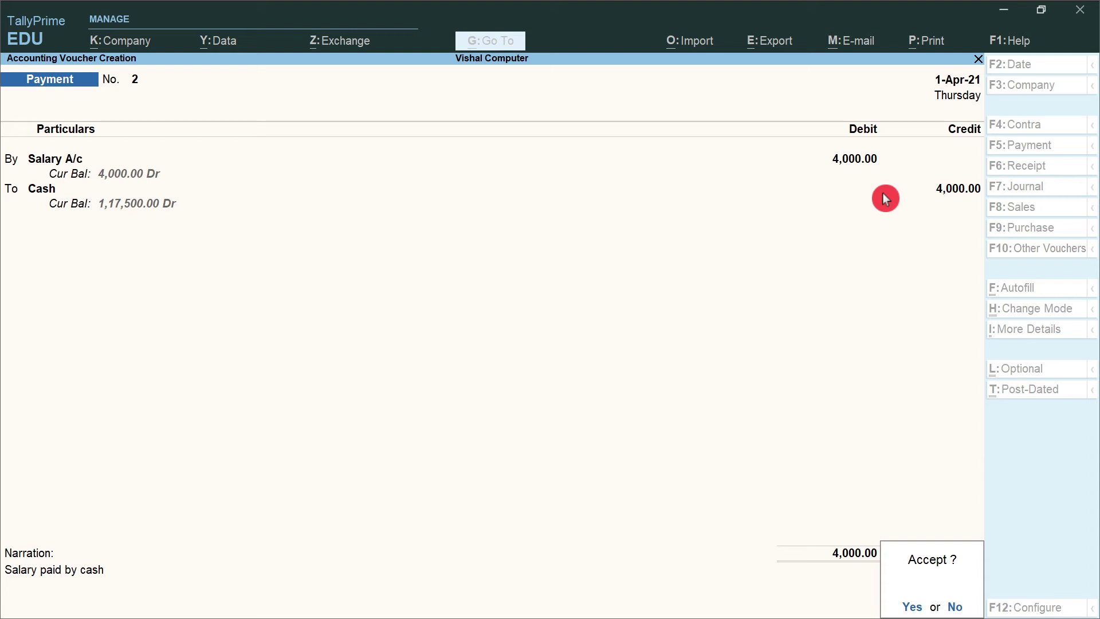
{"action": "key", "text": "Return"}
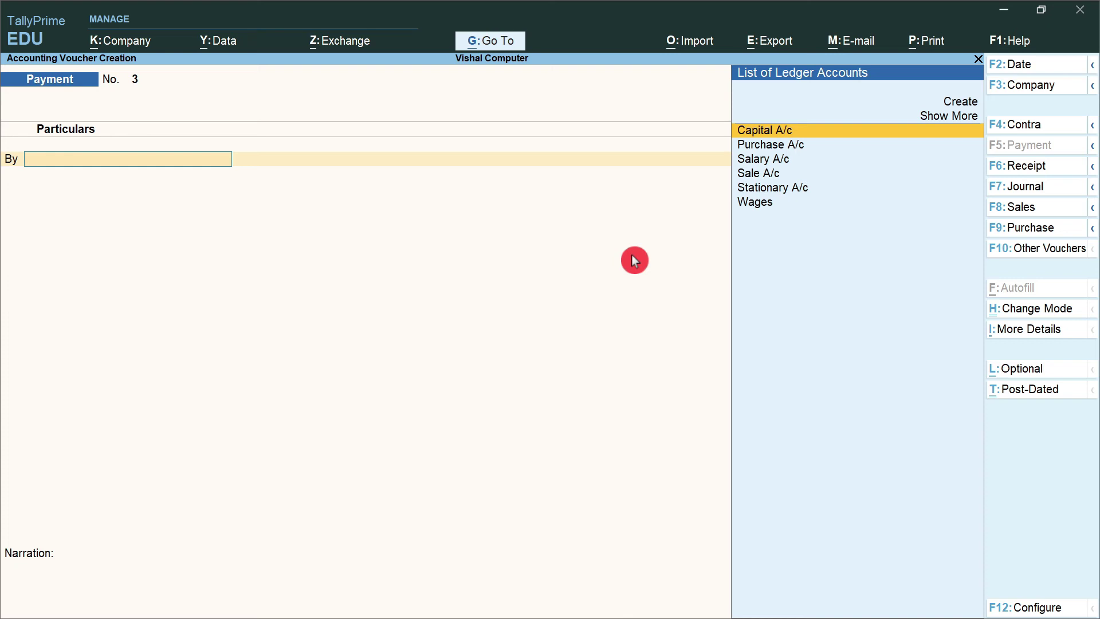
- Start a new customer ledger under Sundry Debtors with bill-by-bill balances kept on
{"action": "key", "text": "alt+c"}
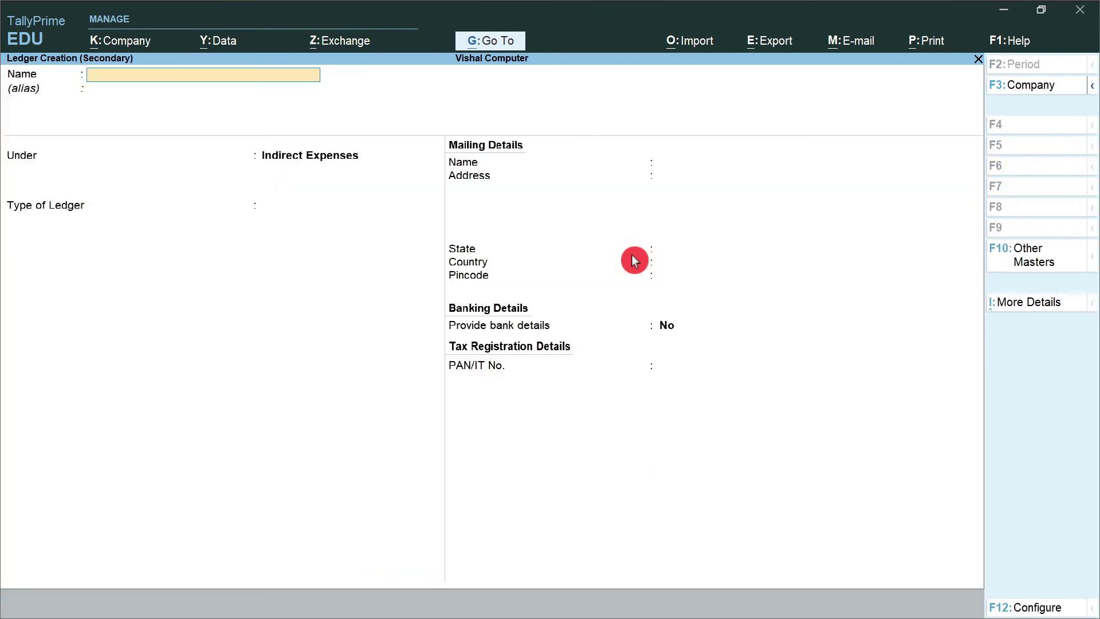
{"action": "type", "text": "Sohan A/c"}
{"action": "key", "text": "Return"}
{"action": "key", "text": "Return"}
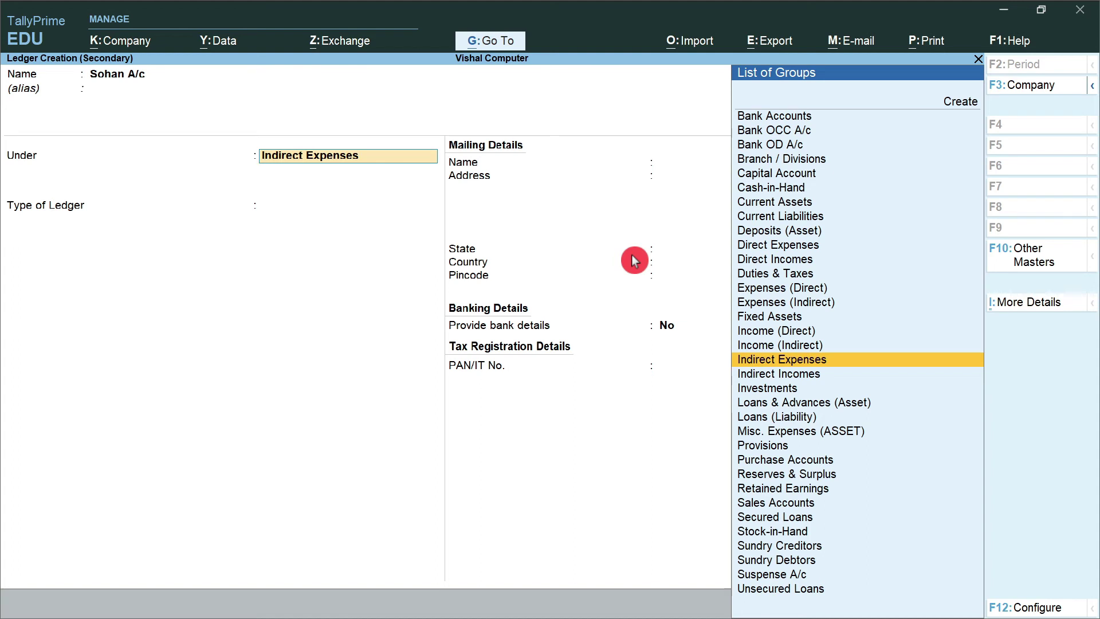
{"action": "type", "text": "Sun"}
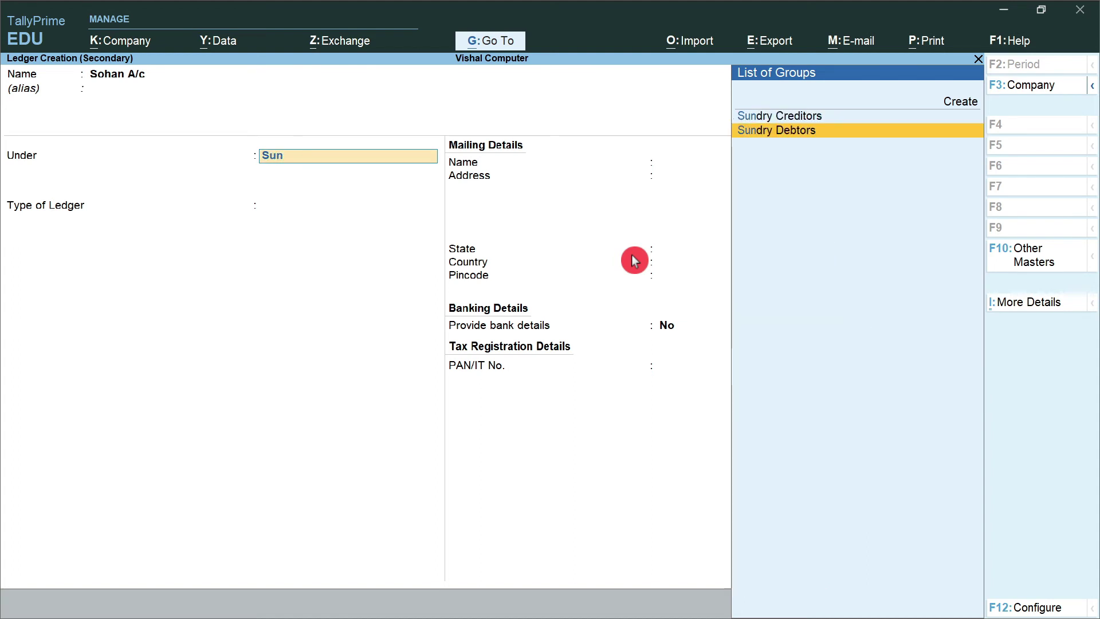
{"action": "key", "text": "Return"}
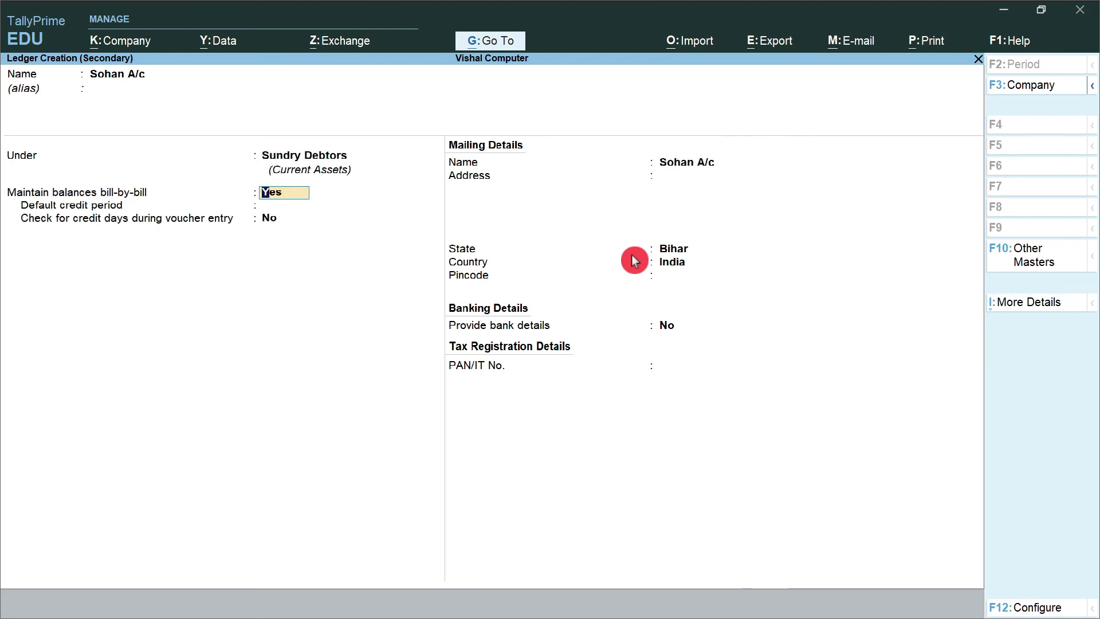
{"action": "key", "text": "Return"}
{"action": "key", "text": "Return"}
{"action": "key", "text": "Return"}
- Fill in the customer's mailing name, address and pincode, then finish the ledger
{"action": "key", "text": "Delete"}
{"action": "key", "text": "Delete"}
{"action": "key", "text": "Delete"}
{"action": "key", "text": "Delete"}
{"action": "key", "text": "Delete"}
{"action": "key", "text": "Delete"}
{"action": "key", "text": "Delete"}
{"action": "key", "text": "Delete"}
{"action": "key", "text": "Delete"}
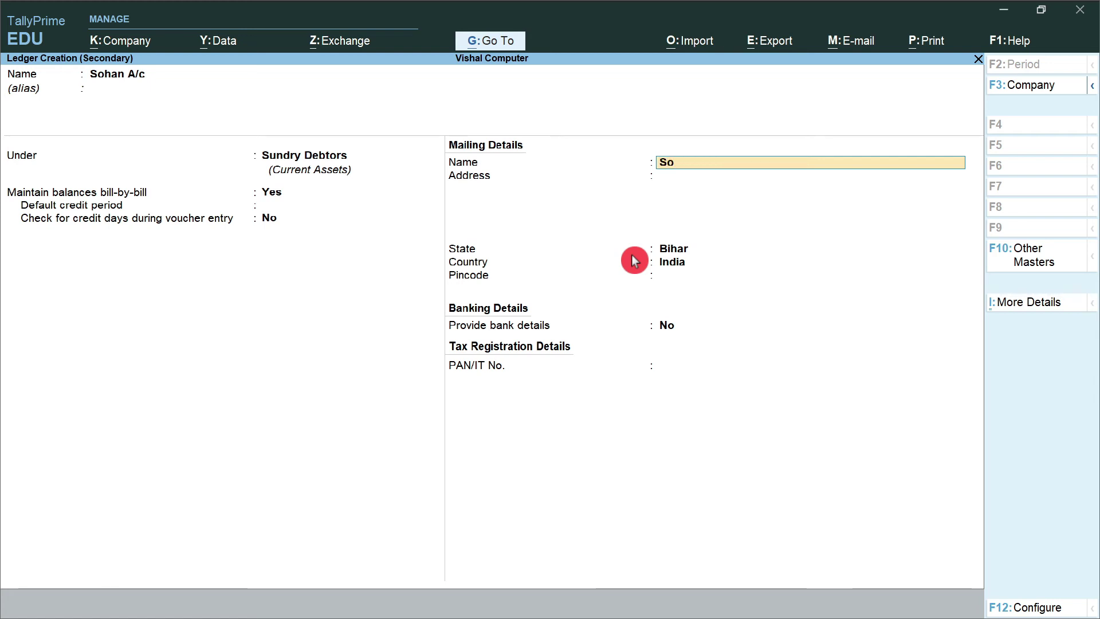
{"action": "key", "text": "Return"}
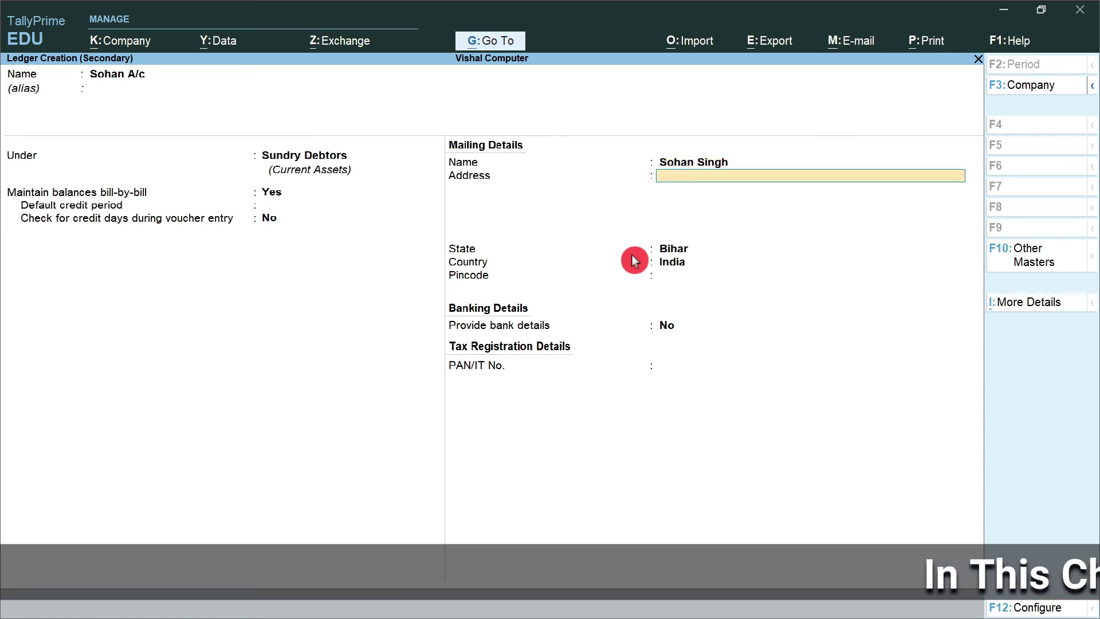
{"action": "type", "text": "Chapra"}
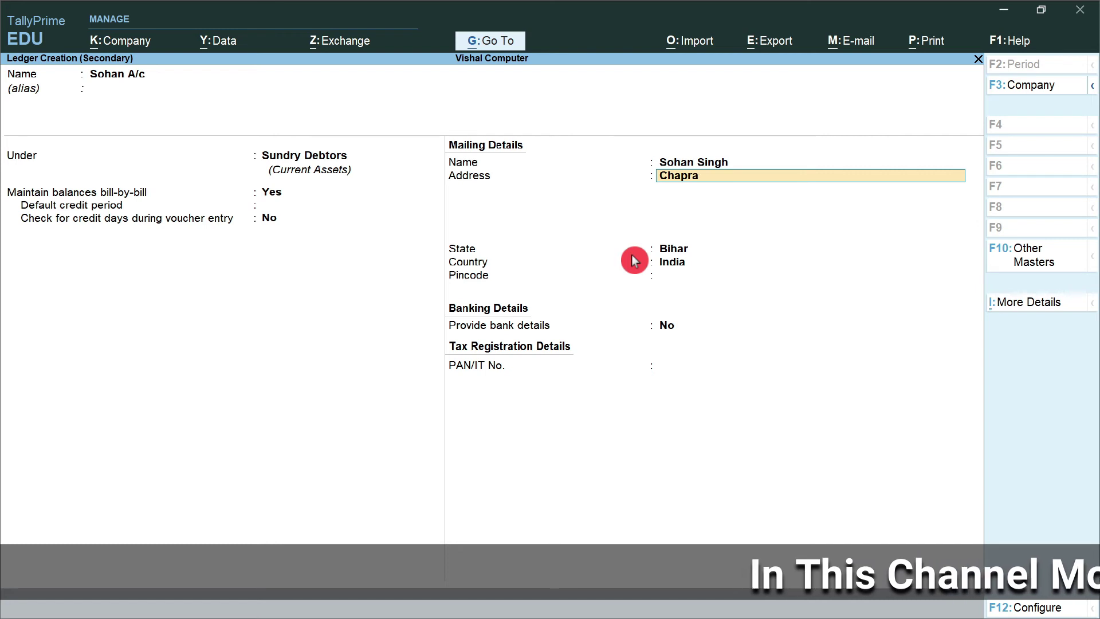
{"action": "key", "text": "Return"}
{"action": "key", "text": "Return"}
{"action": "key", "text": "Return"}
{"action": "type", "text": "84"}
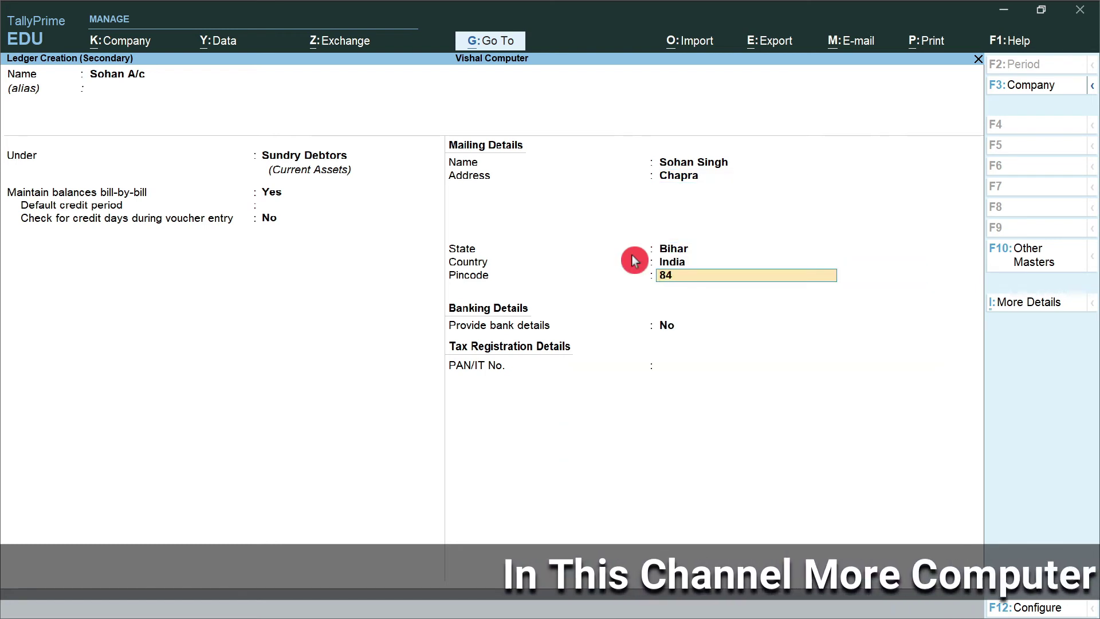
{"action": "type", "text": "1301"}
{"action": "key", "text": "BackSpace"}
{"action": "type", "text": "01"}
{"action": "key", "text": "Return"}
{"action": "key", "text": "Return"}
{"action": "key", "text": "Return"}
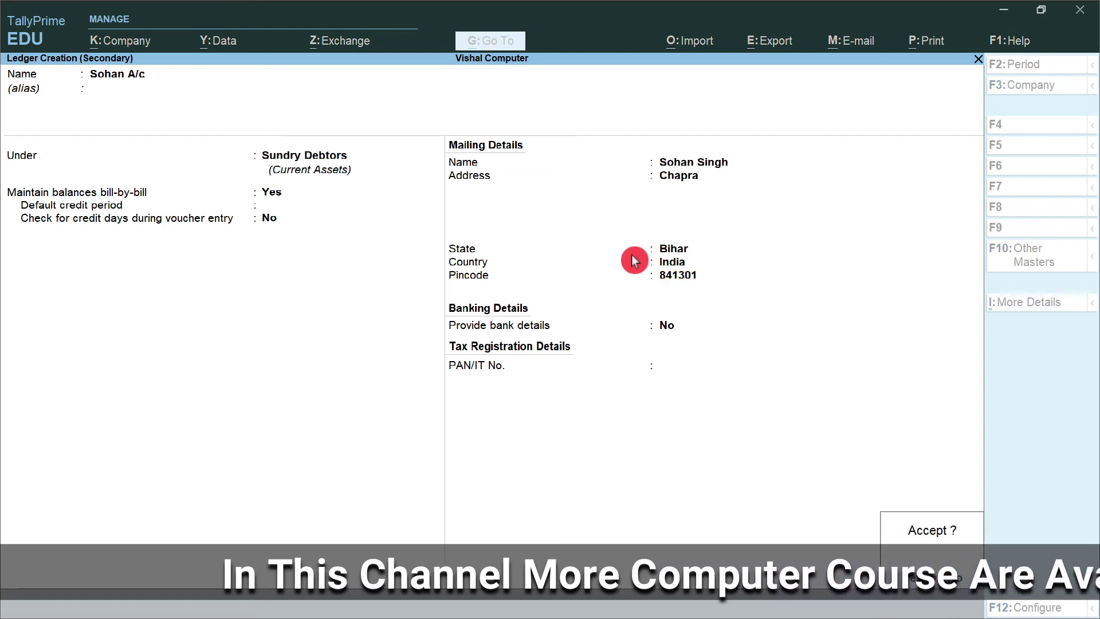
{"action": "key", "text": "Return"}
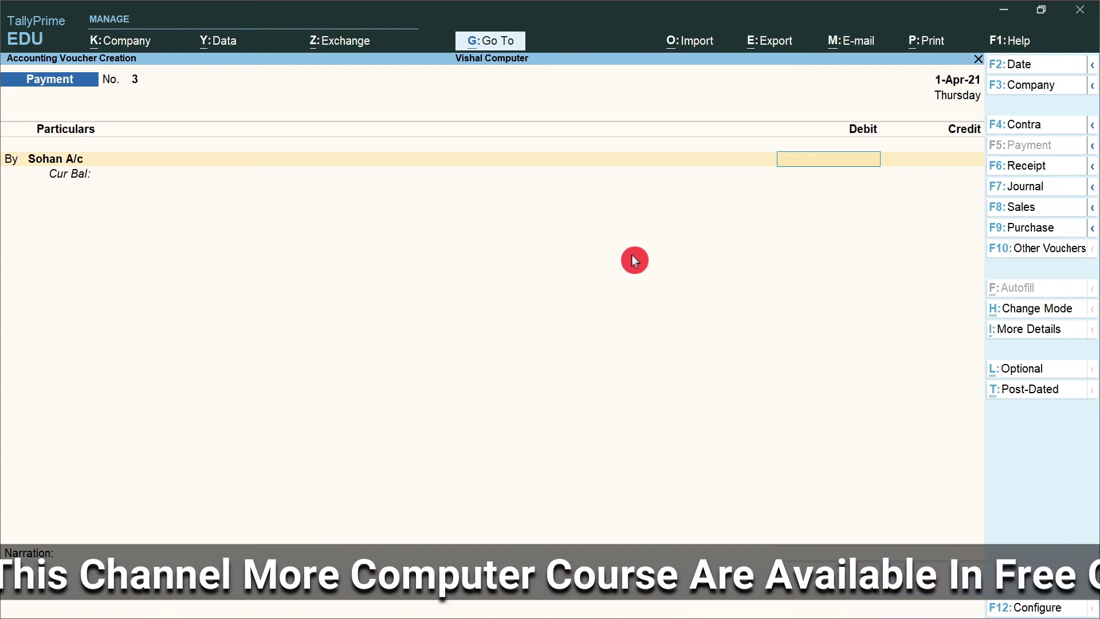
- Debit the customer ledger 1,000 On Account and credit ICICI BANK A/c
{"action": "type", "text": "1000"}
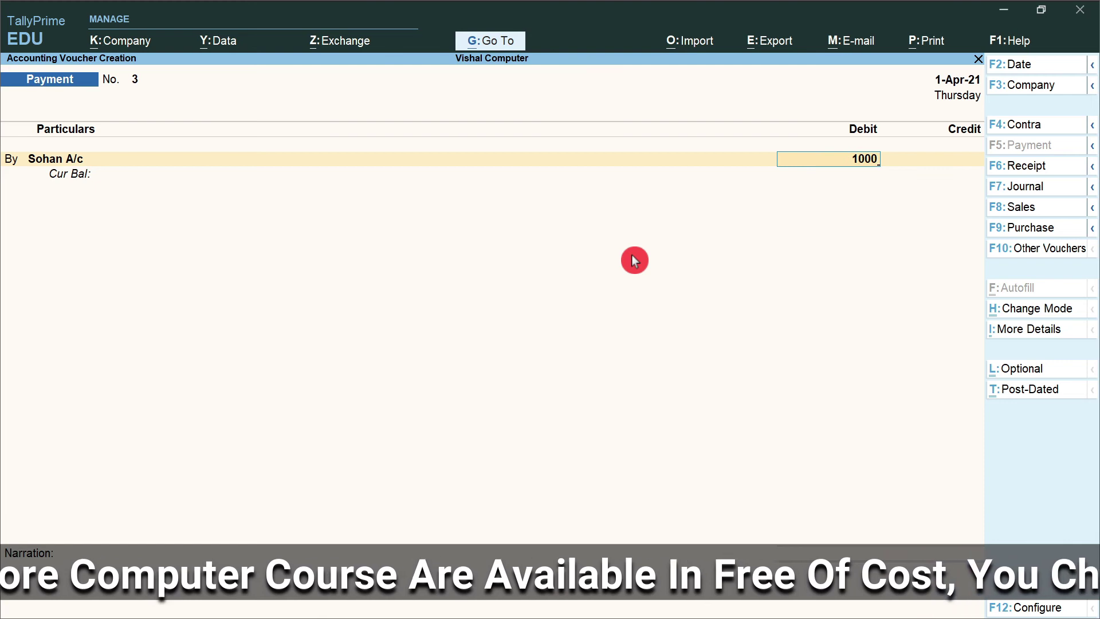
{"action": "key", "text": "Return"}
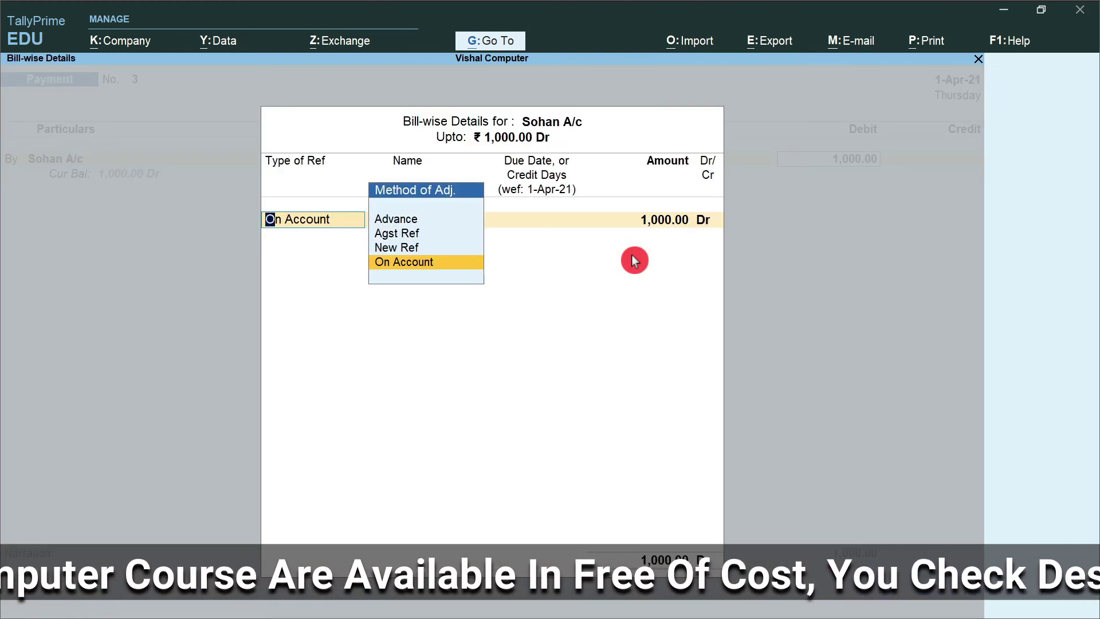
{"action": "key", "text": "Return"}
{"action": "key", "text": "Return"}
{"action": "key", "text": "Return"}
{"action": "key", "text": "Return"}
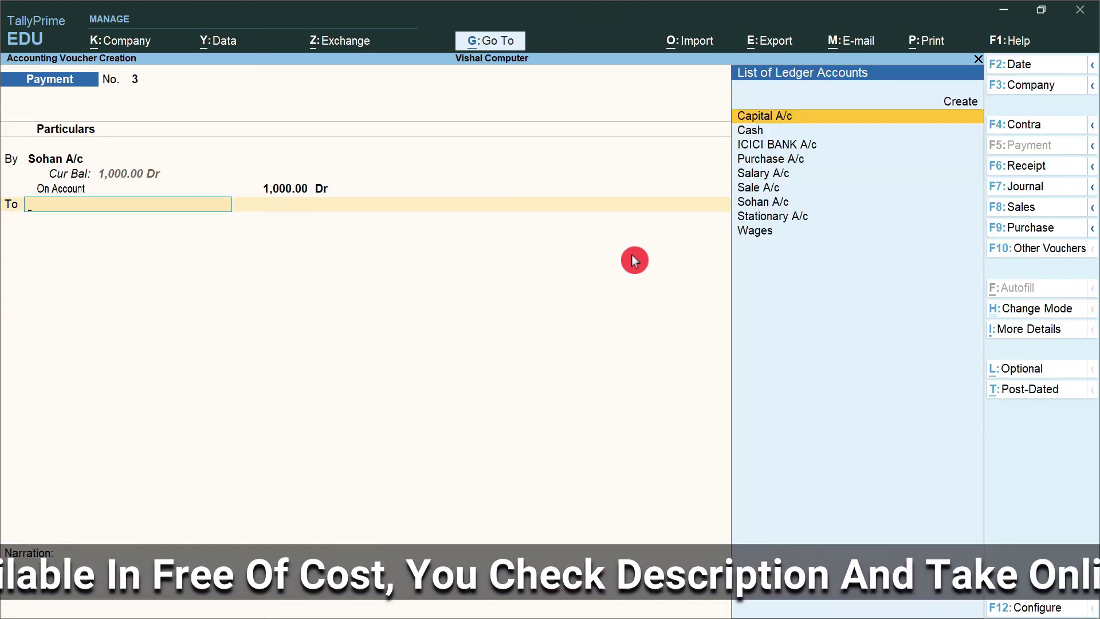
{"action": "key", "text": "Down"}
{"action": "key", "text": "Down"}
{"action": "key", "text": "Down"}
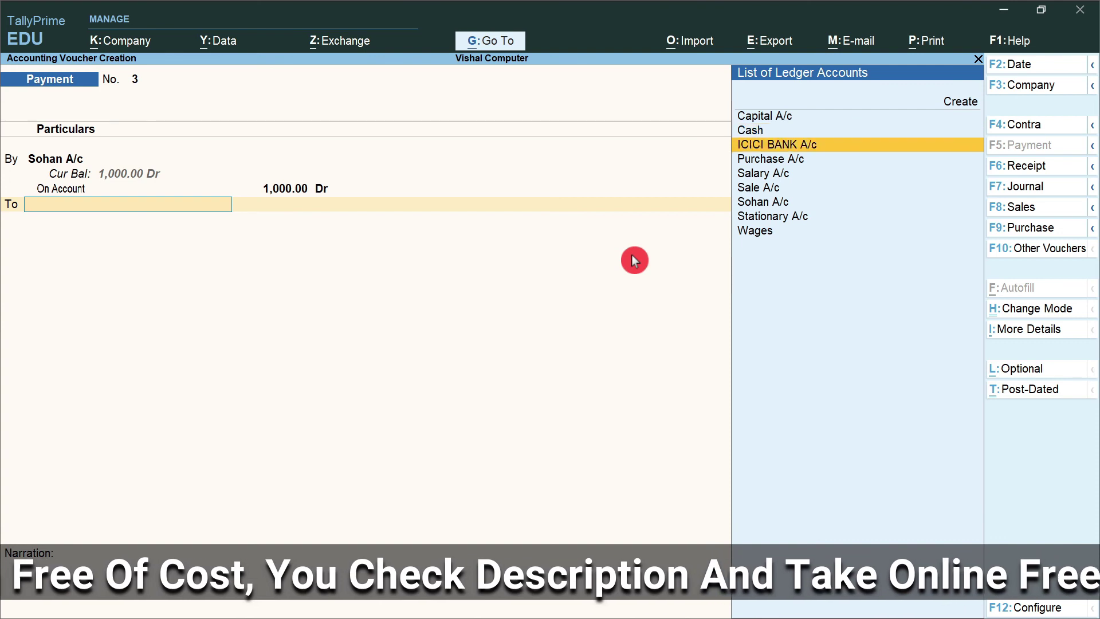
{"action": "key", "text": "Up"}
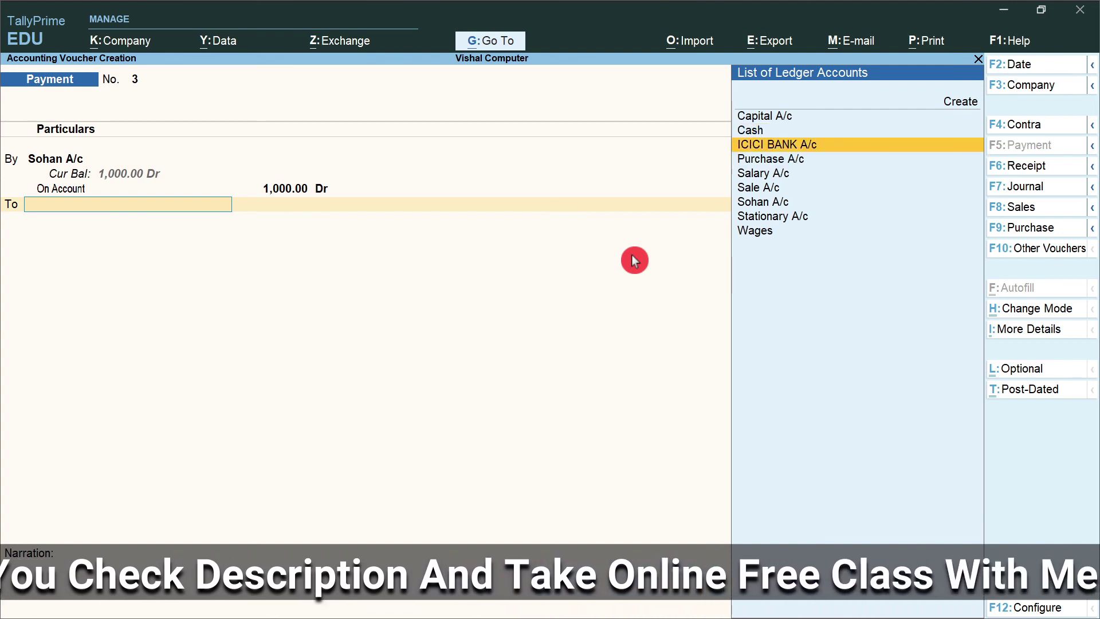
{"action": "key", "text": "Return"}
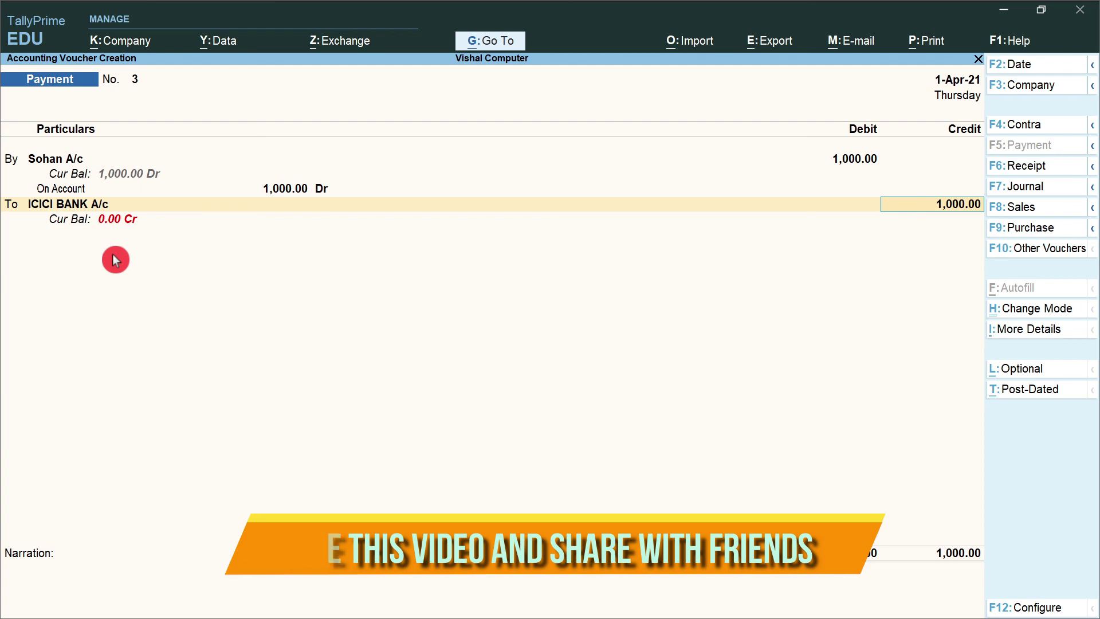
- Record the ICICI bank allocation as a cheque transaction
{"action": "key", "text": "Return"}
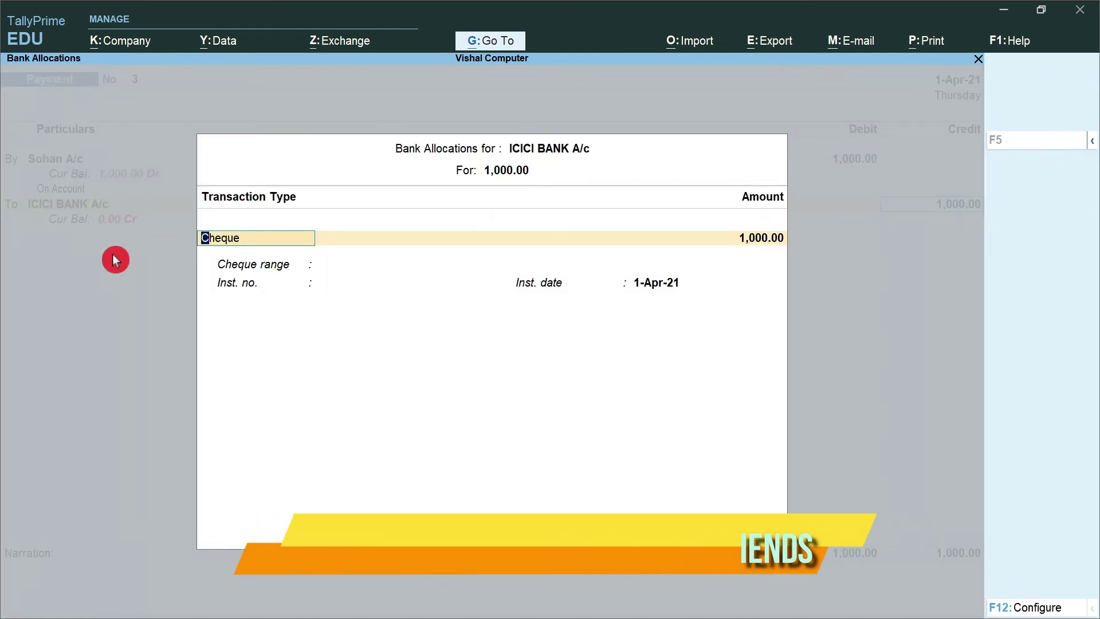
{"action": "key", "text": "Return"}
{"action": "key", "text": "Return"}
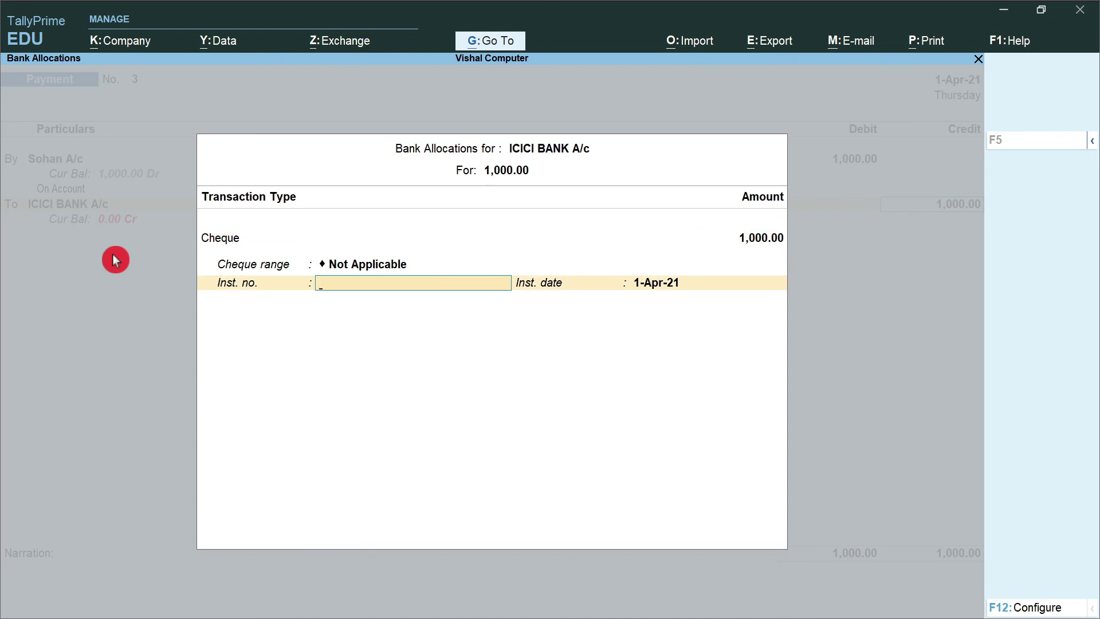
{"action": "key", "text": "Return"}
{"action": "key", "text": "Return"}
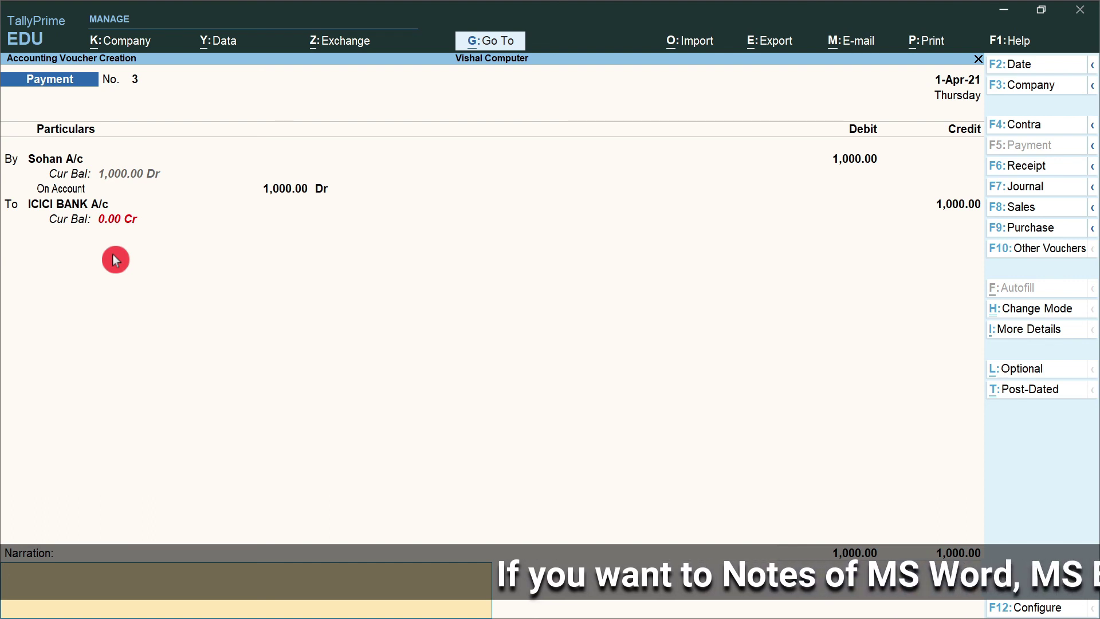
- Add a narration naming the customer as payee and save voucher 3
{"action": "type", "text": "Paid to sohan"}
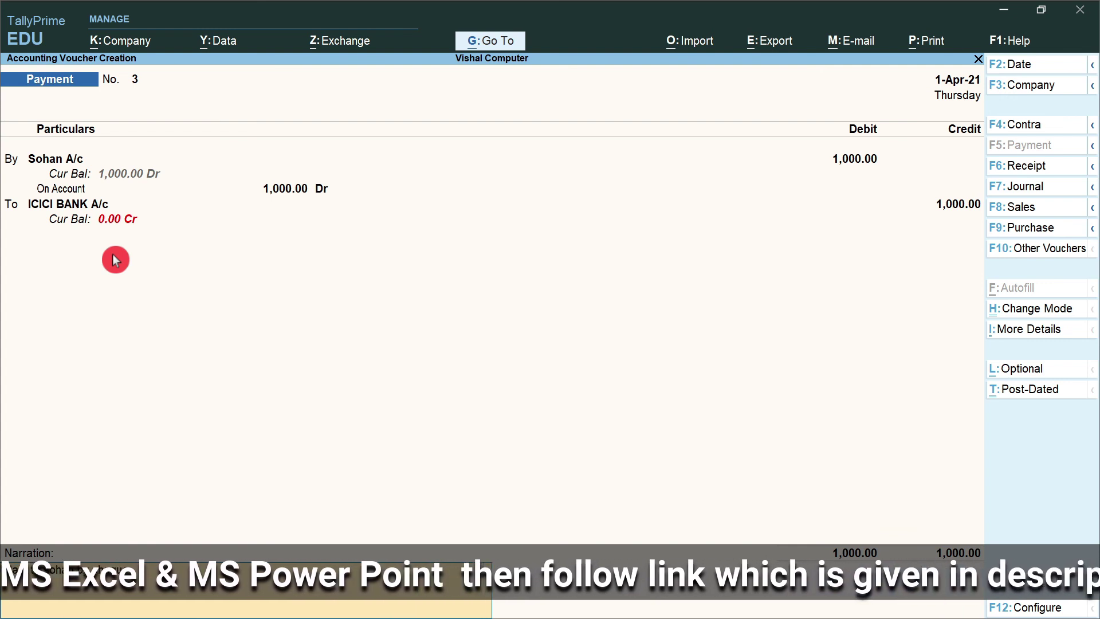
{"action": "key", "text": "Return"}
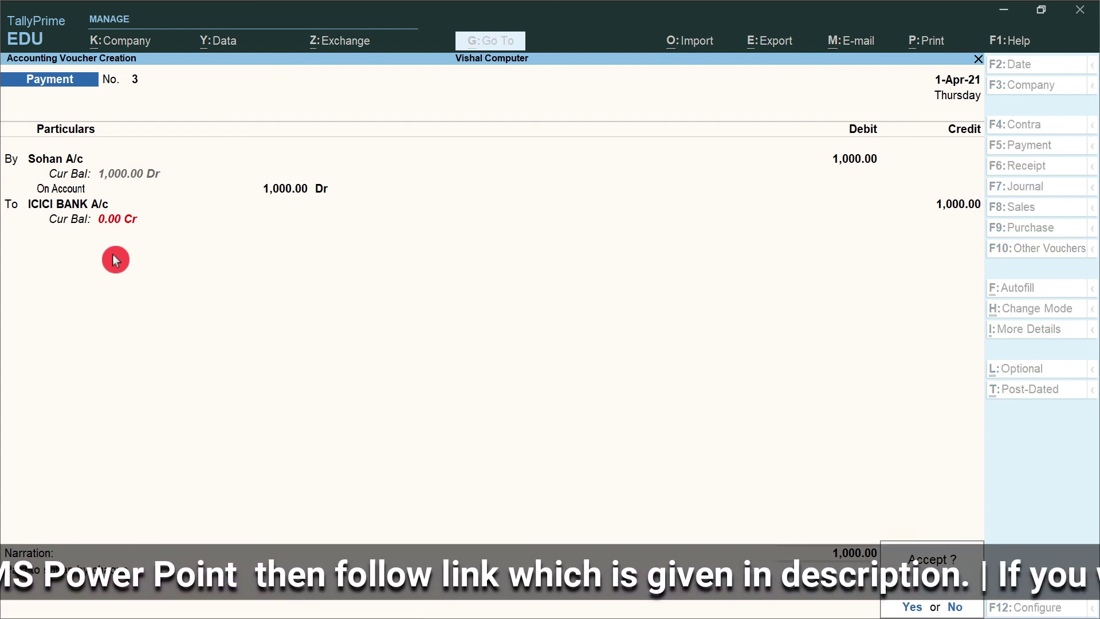
{"action": "key", "text": "Return"}
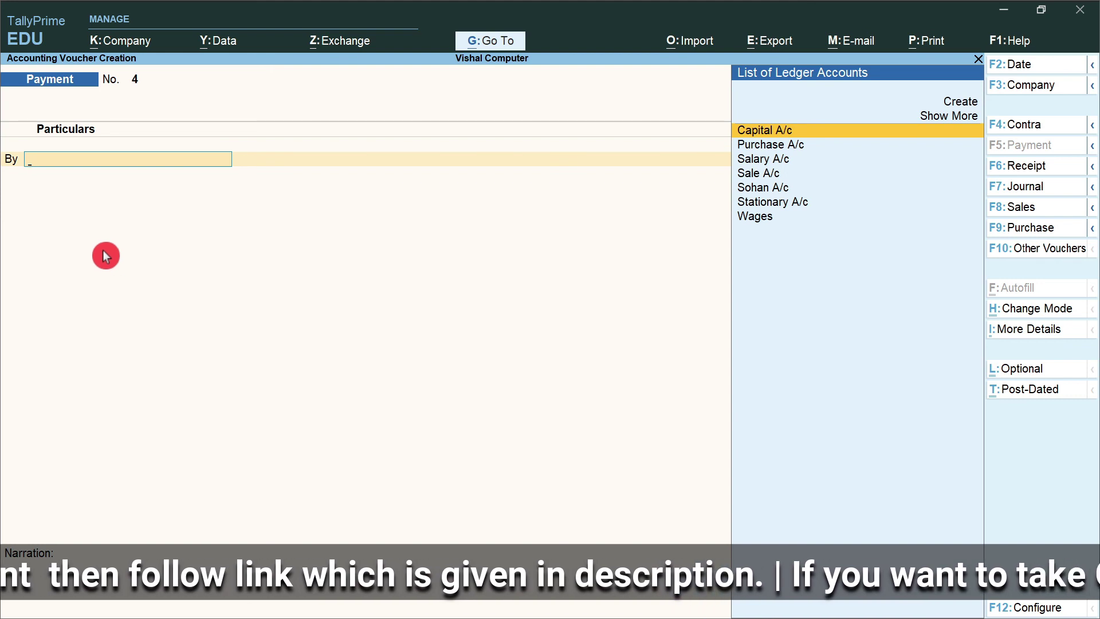